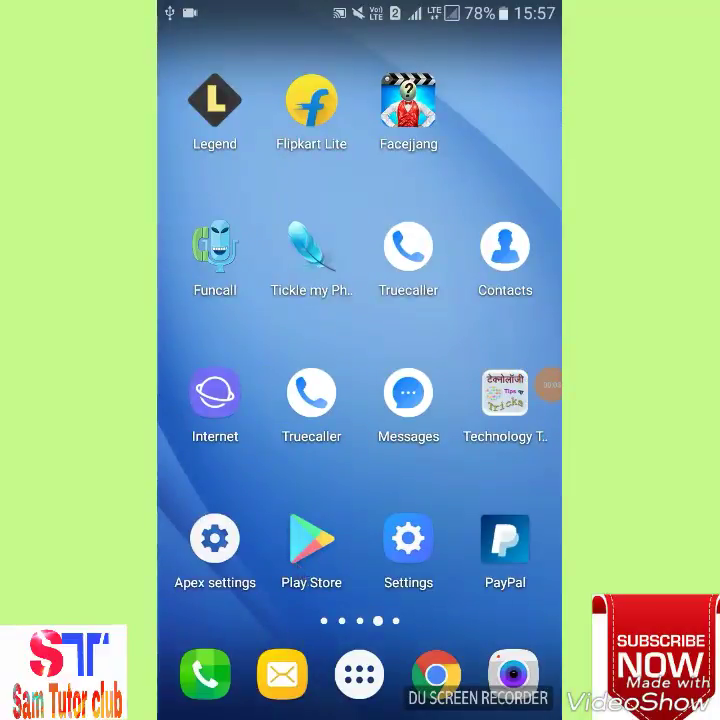
# Search the Play Store for 'touch re' and launch the installed Free TouchRetouch app
pyautogui.click(297, 568)
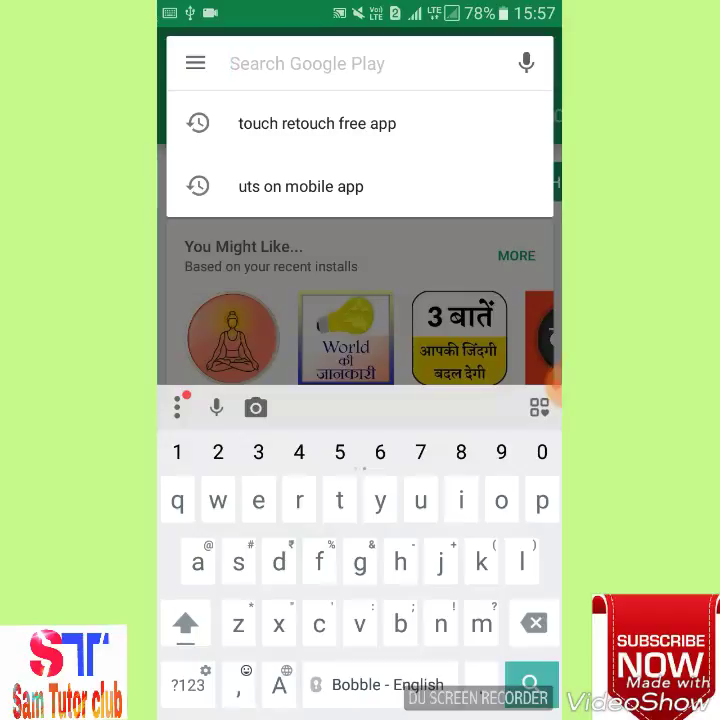
pyautogui.write('tou')
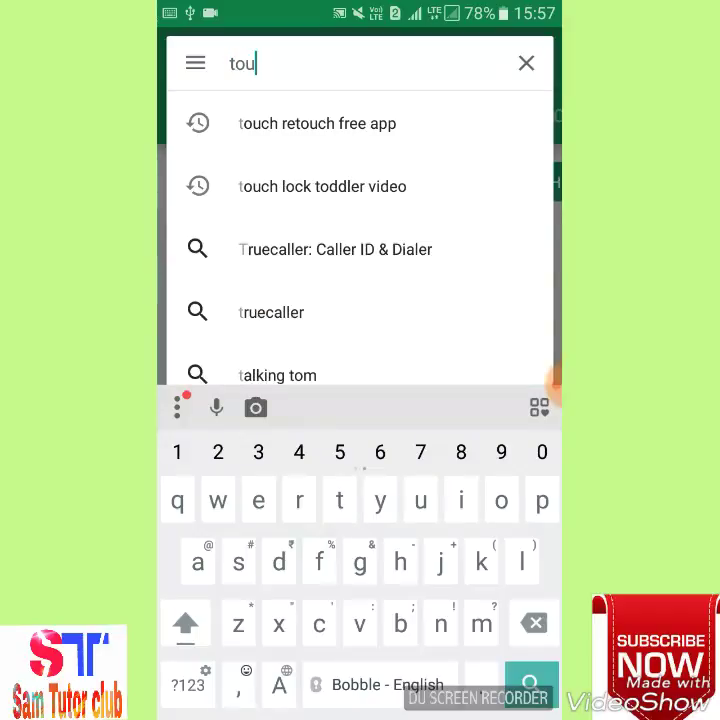
pyautogui.write('ch re')
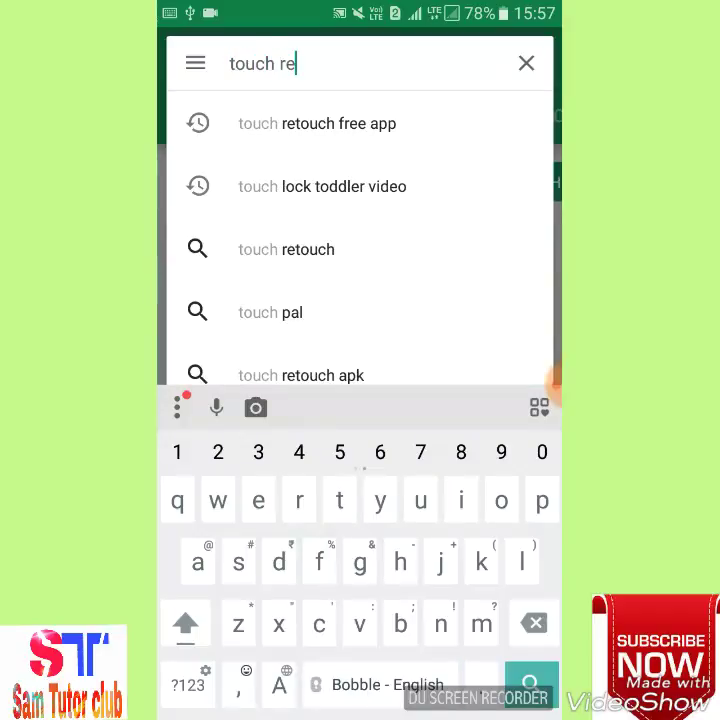
pyautogui.click(317, 123)
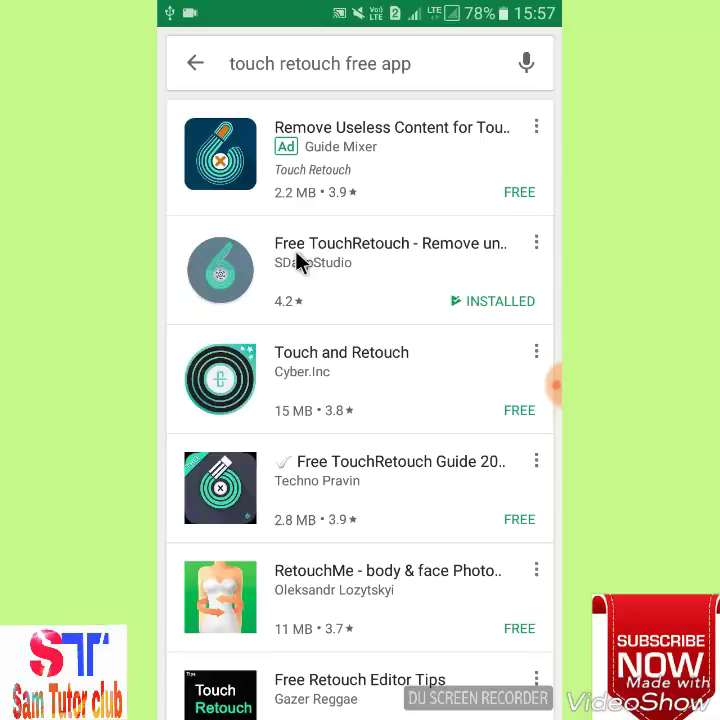
pyautogui.click(247, 283)
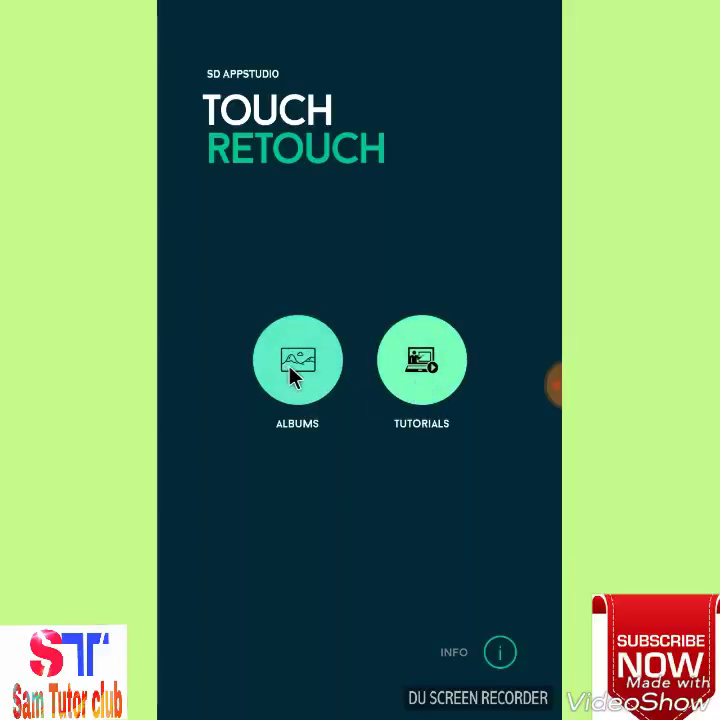
# Load the pencil-tree greeting image from the Gallery through Albums
pyautogui.click(289, 366)
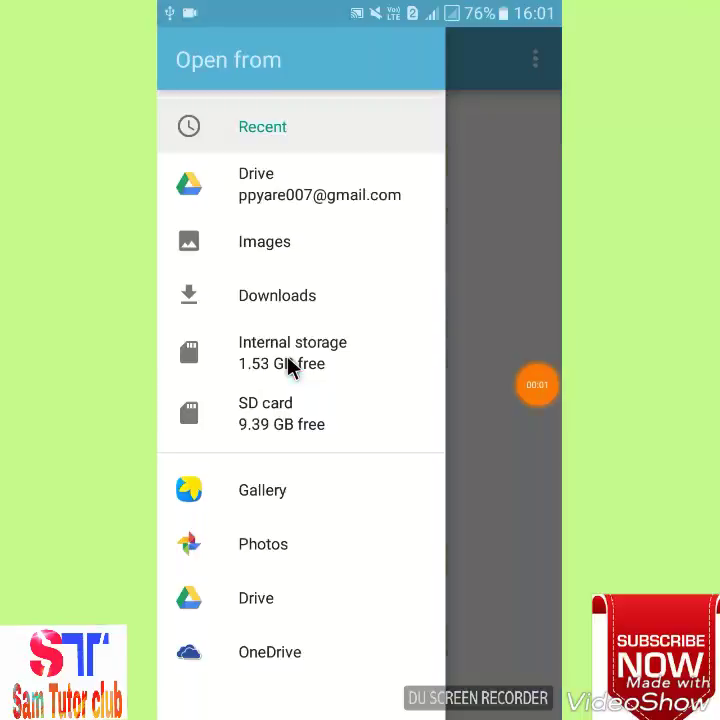
pyautogui.click(266, 495)
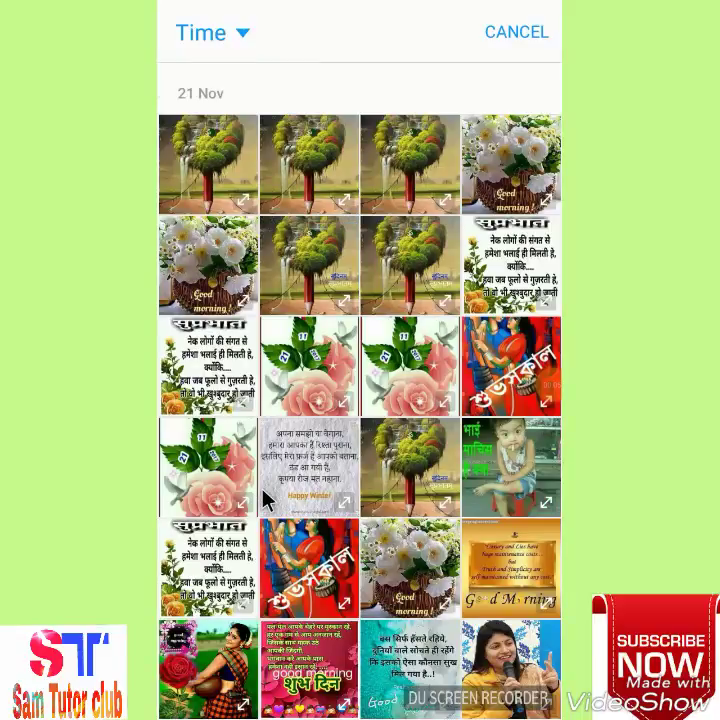
pyautogui.click(405, 285)
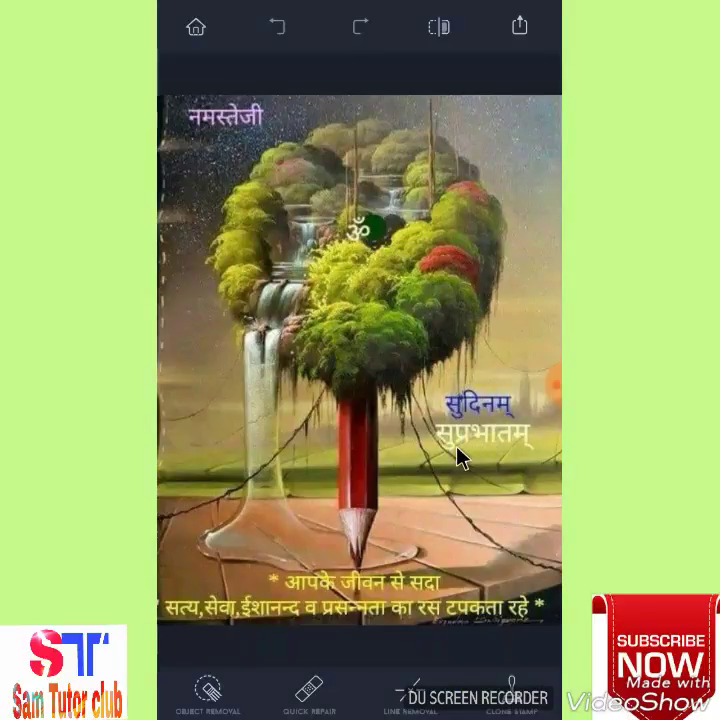
# Brush over the सुदिनम् सुप्रभातम् text, run a trial removal, then undo it
pyautogui.click(215, 700)
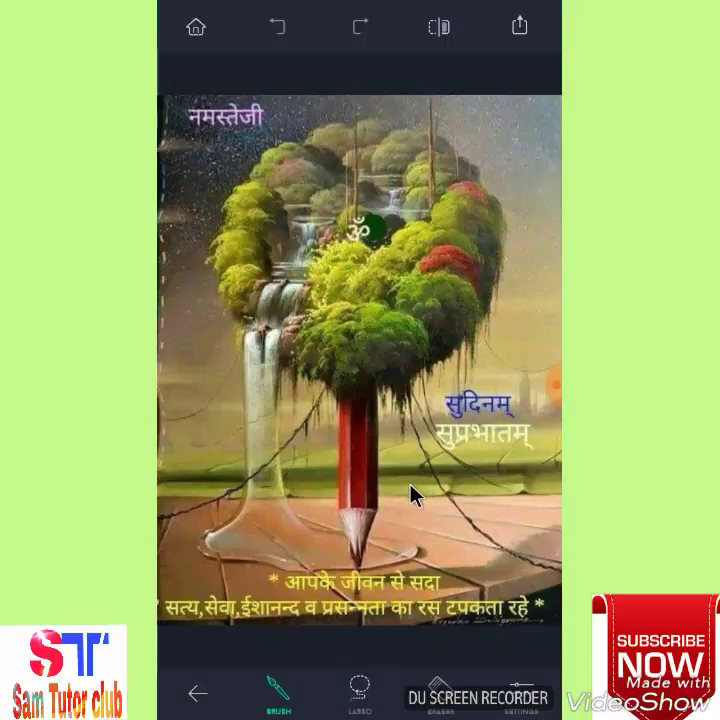
pyautogui.moveTo(462, 424); pyautogui.dragTo(505, 462)
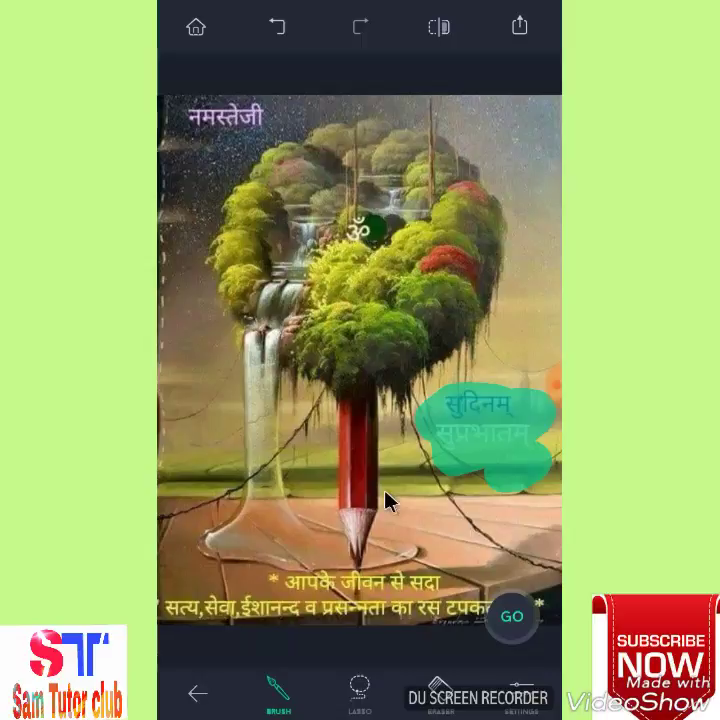
pyautogui.click(511, 622)
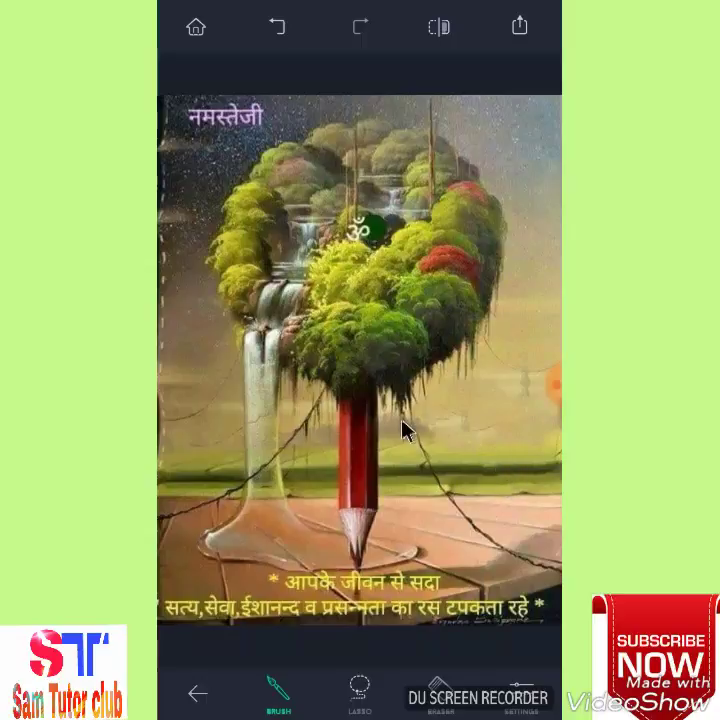
pyautogui.click(279, 28)
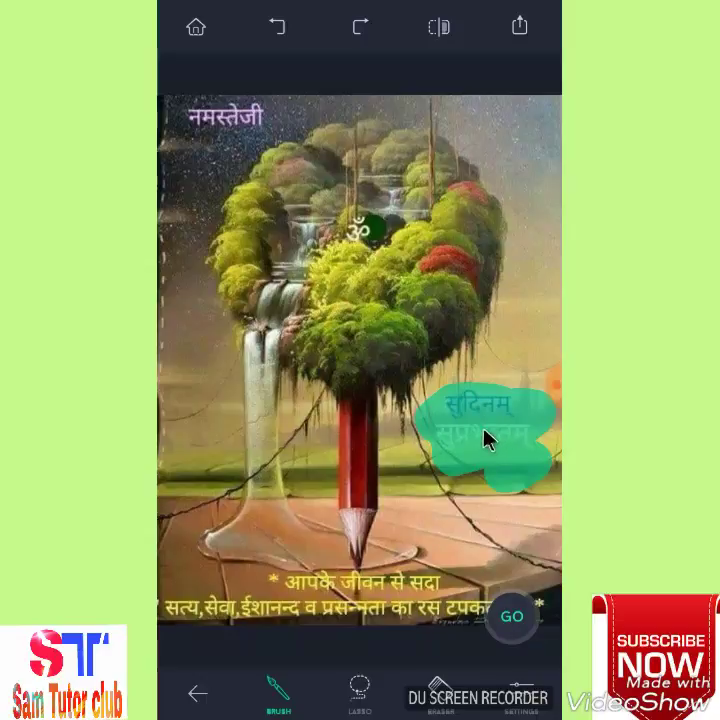
# Erase the teal mask from the greeting text and return to the Brush tool
pyautogui.click(437, 700)
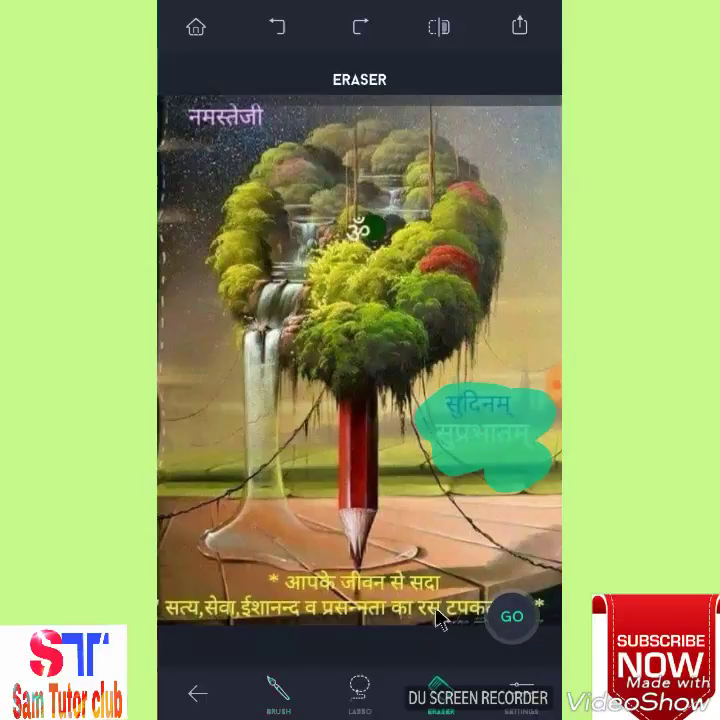
pyautogui.moveTo(464, 423)
pyautogui.mouseDown()
pyautogui.moveTo(478, 462)
pyautogui.moveTo(498, 463)
pyautogui.moveTo(541, 392)
pyautogui.mouseUp()
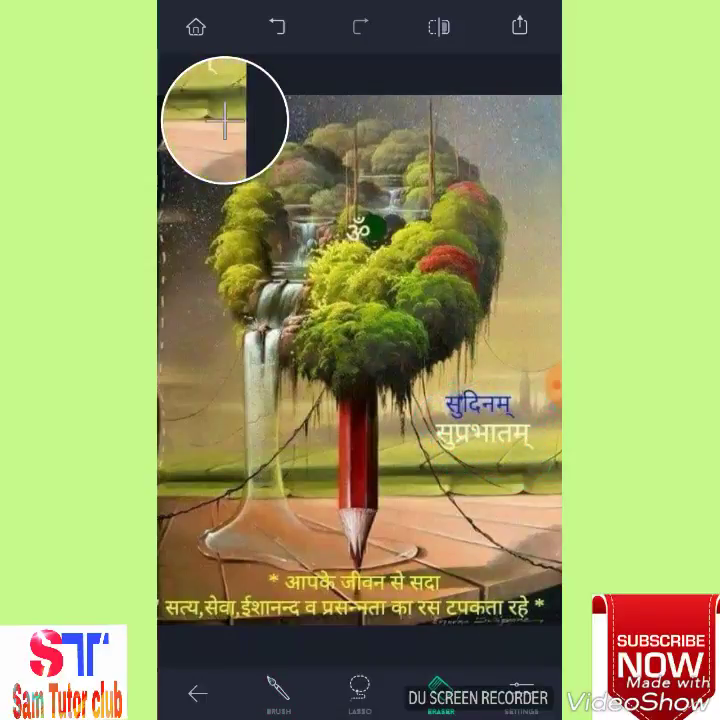
pyautogui.click(278, 690)
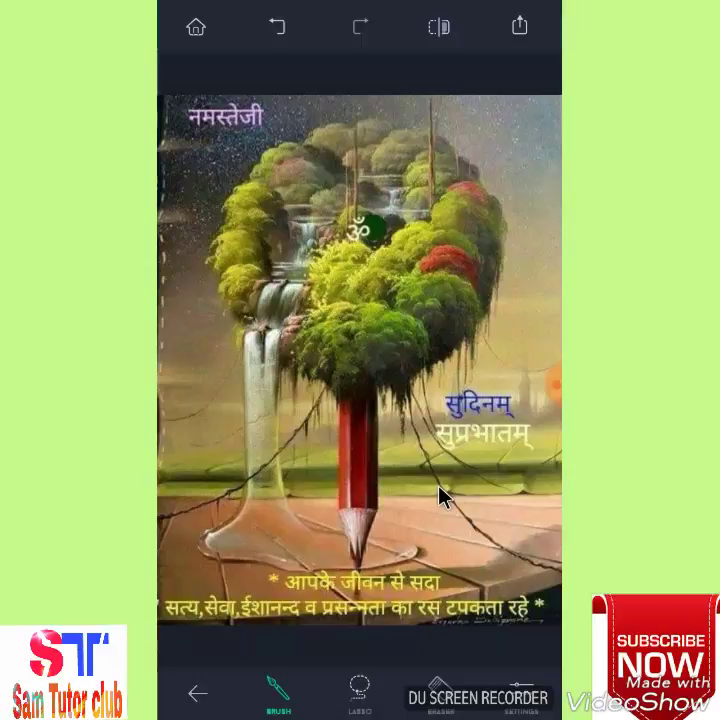
# Lasso the right-side सुदिनम् सुप्रभातम् greeting and remove it
pyautogui.click(360, 697)
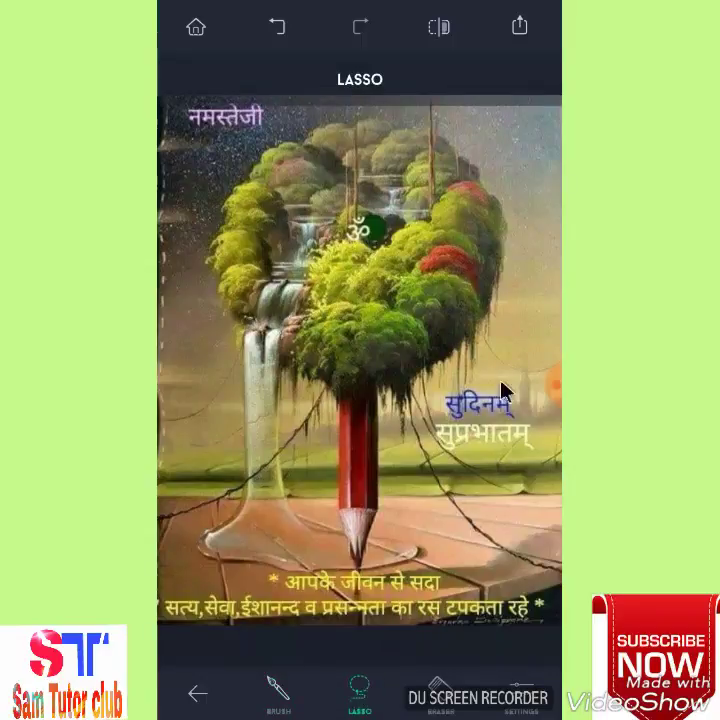
pyautogui.moveTo(420, 440)
pyautogui.mouseDown()
pyautogui.moveTo(548, 462)
pyautogui.moveTo(473, 397)
pyautogui.mouseUp()
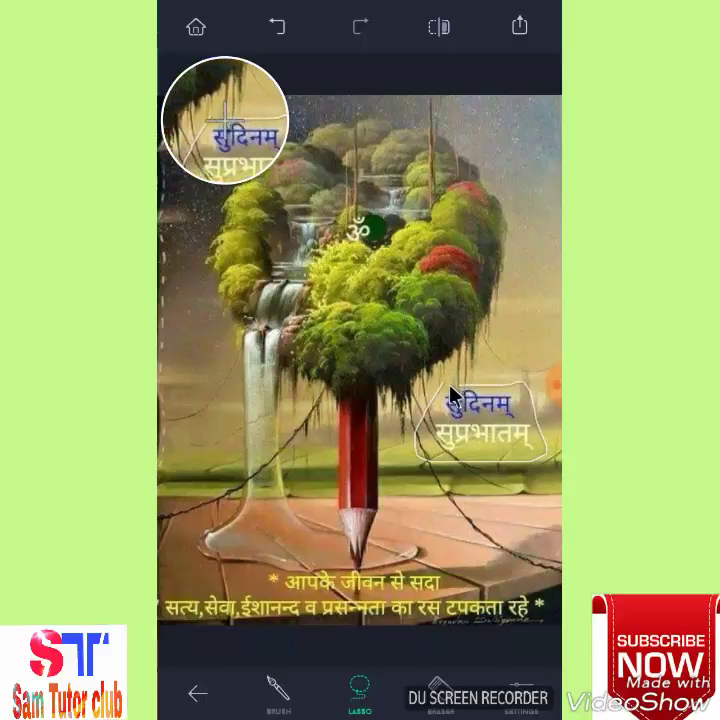
pyautogui.moveTo(473, 397); pyautogui.dragTo(454, 392)
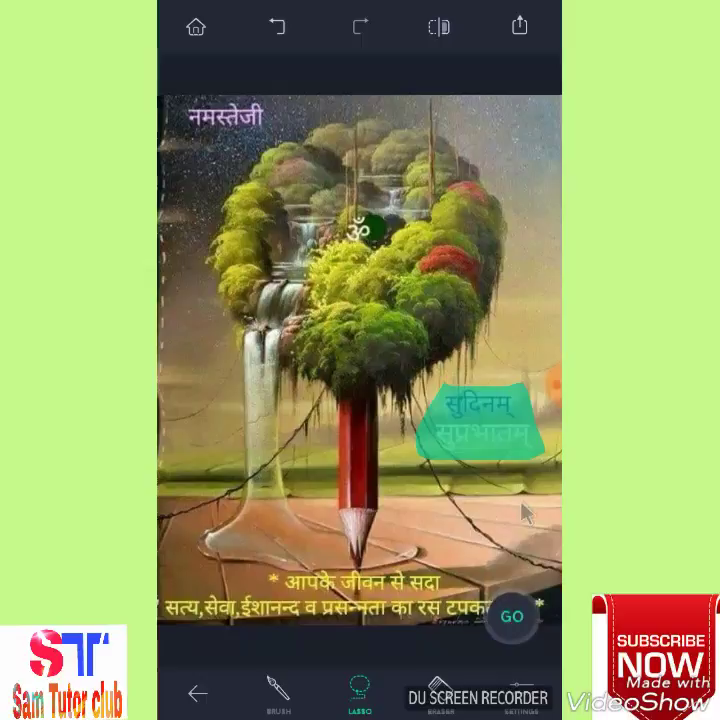
pyautogui.click(512, 617)
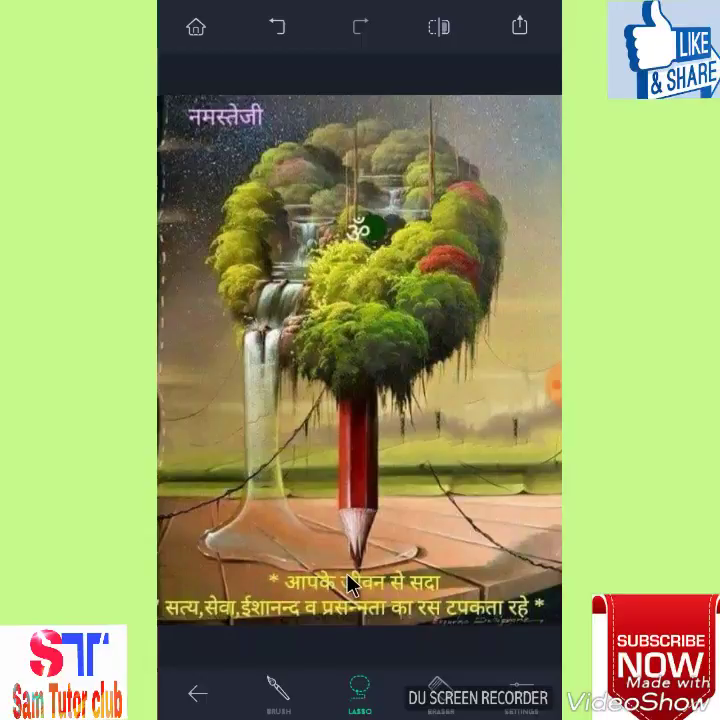
# Lasso the two-line Hindi caption at the bottom and remove it
pyautogui.moveTo(170, 620); pyautogui.dragTo(545, 600)
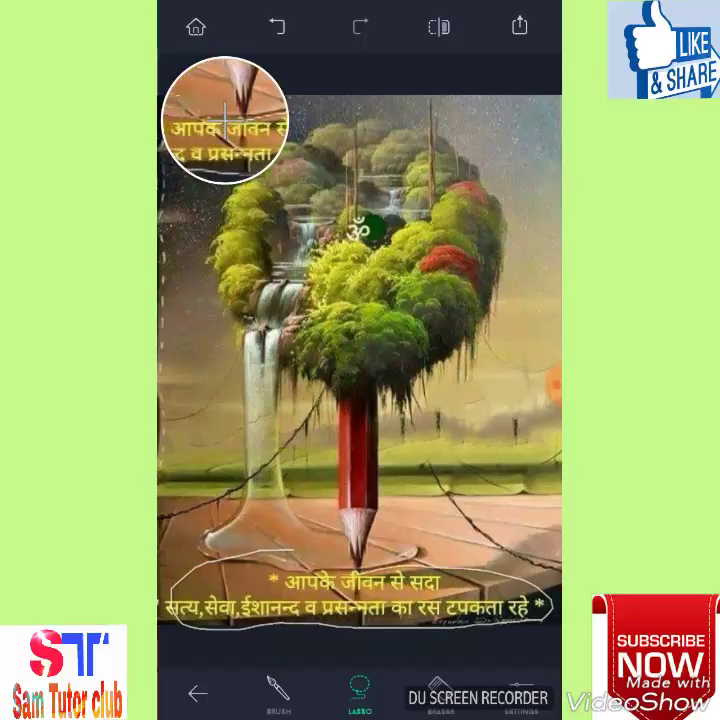
pyautogui.moveTo(540, 600); pyautogui.dragTo(190, 565)
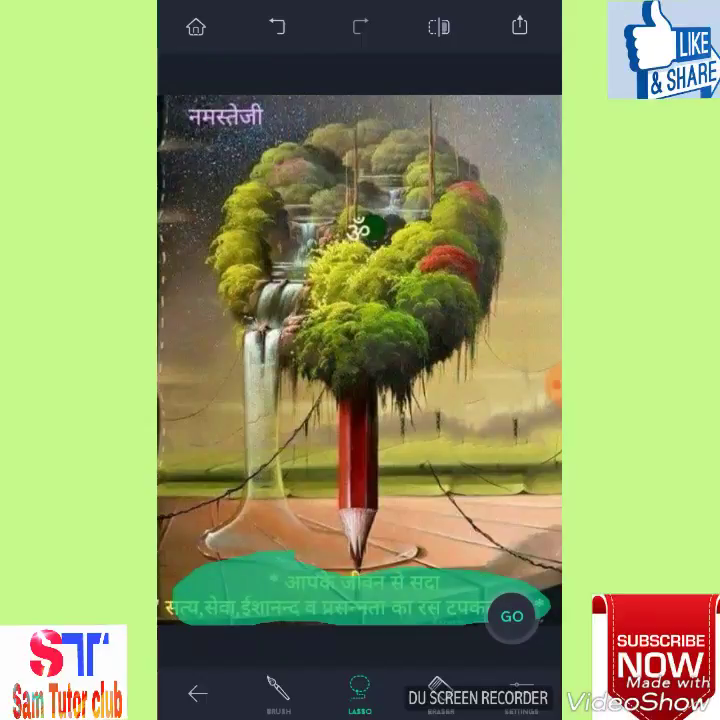
pyautogui.click(512, 616)
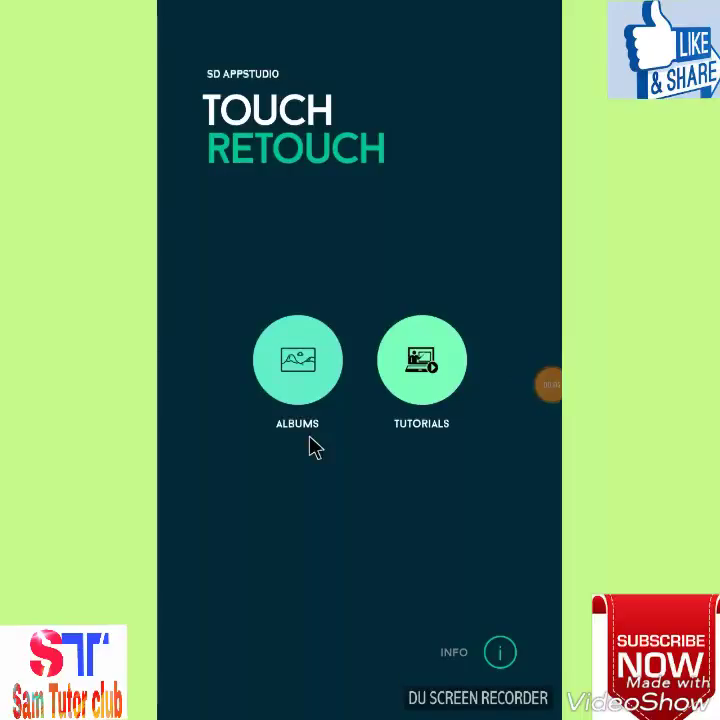
# Load the photo of the woman under the jackfruit tree from the Gallery
pyautogui.click(297, 358)
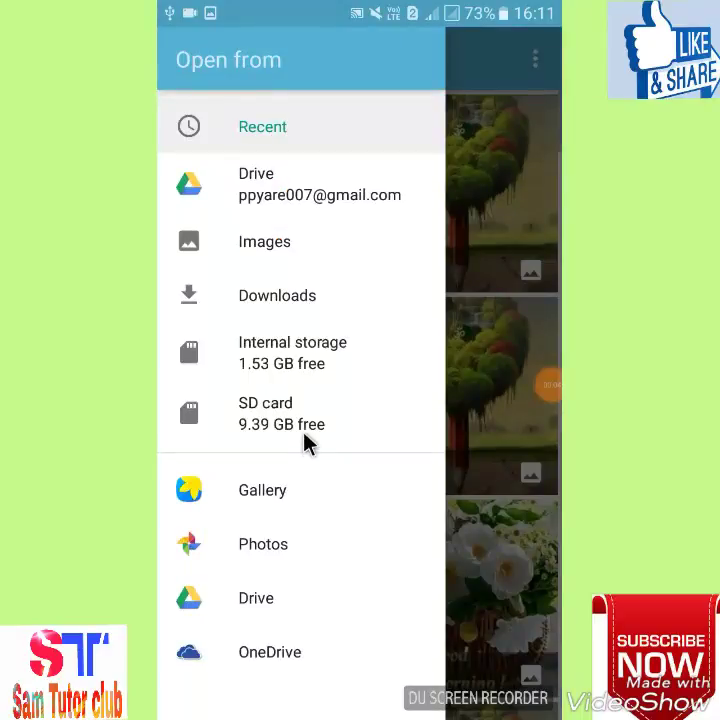
pyautogui.click(265, 489)
pyautogui.click(236, 196)
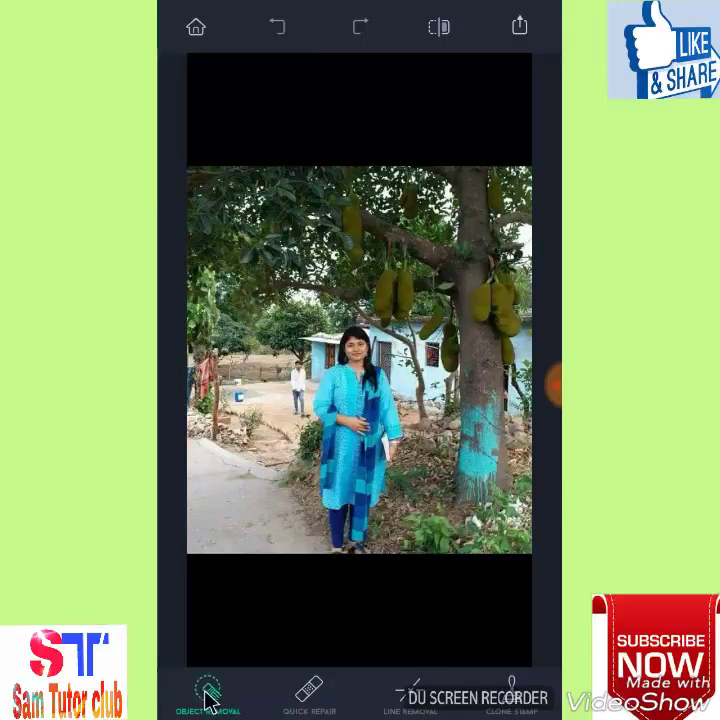
# Brush over the man beside the woman, run a removal, then undo the extra stroke
pyautogui.click(215, 695)
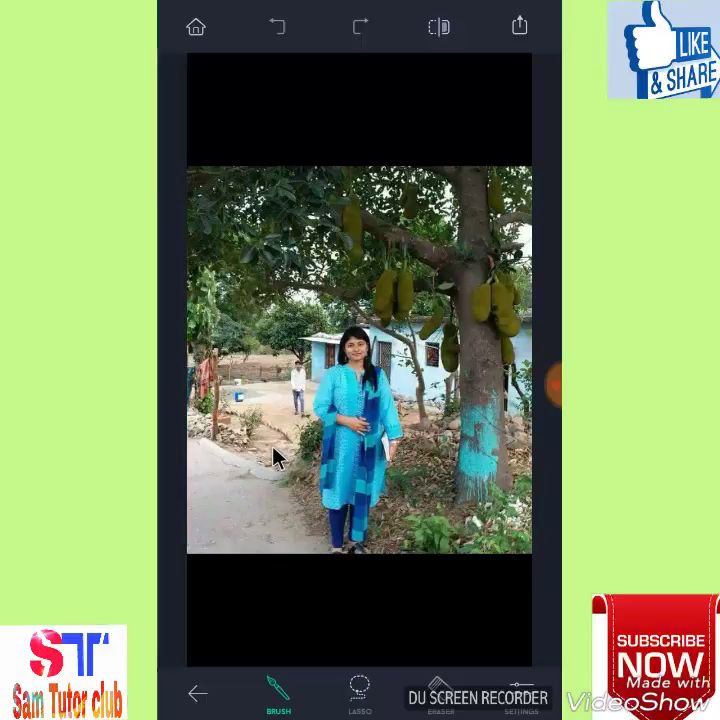
pyautogui.moveTo(282, 352); pyautogui.dragTo(322, 408)
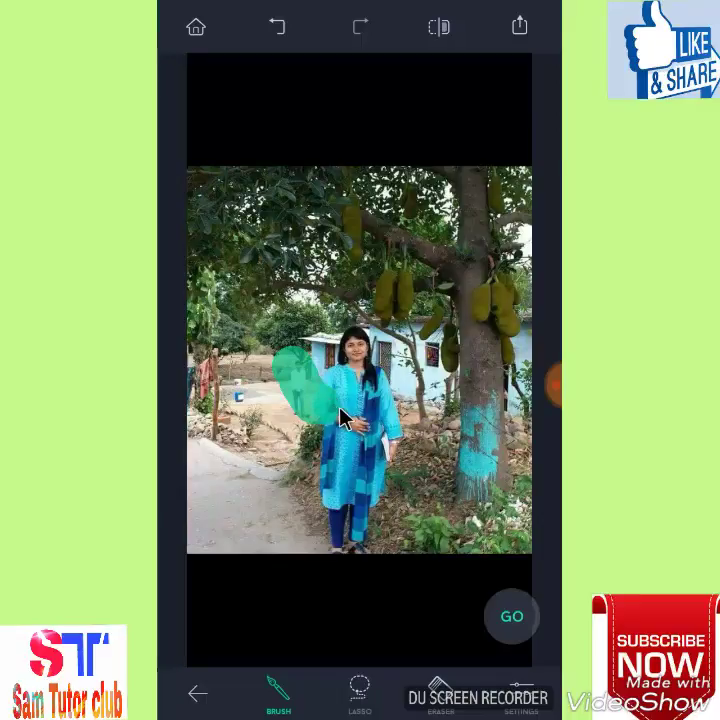
pyautogui.click(514, 617)
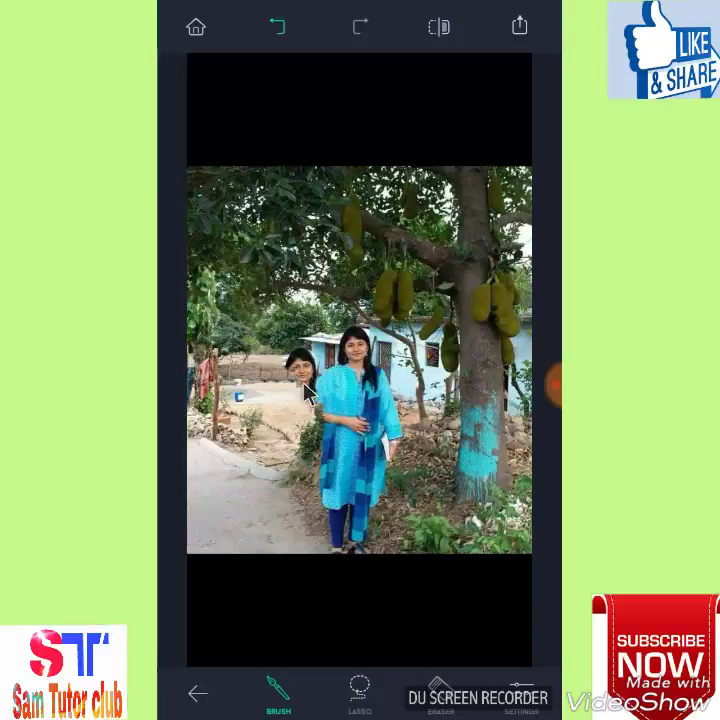
pyautogui.moveTo(285, 355); pyautogui.dragTo(330, 415)
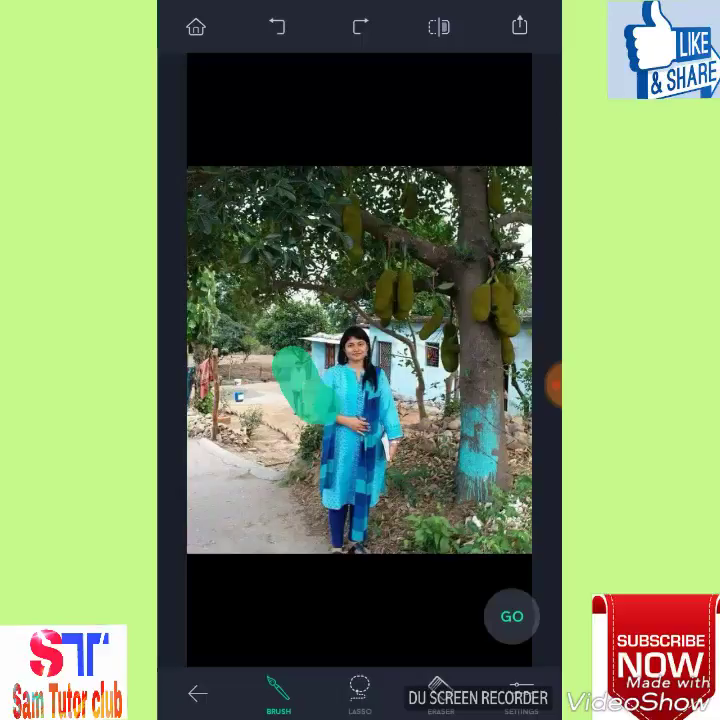
pyautogui.click(282, 30)
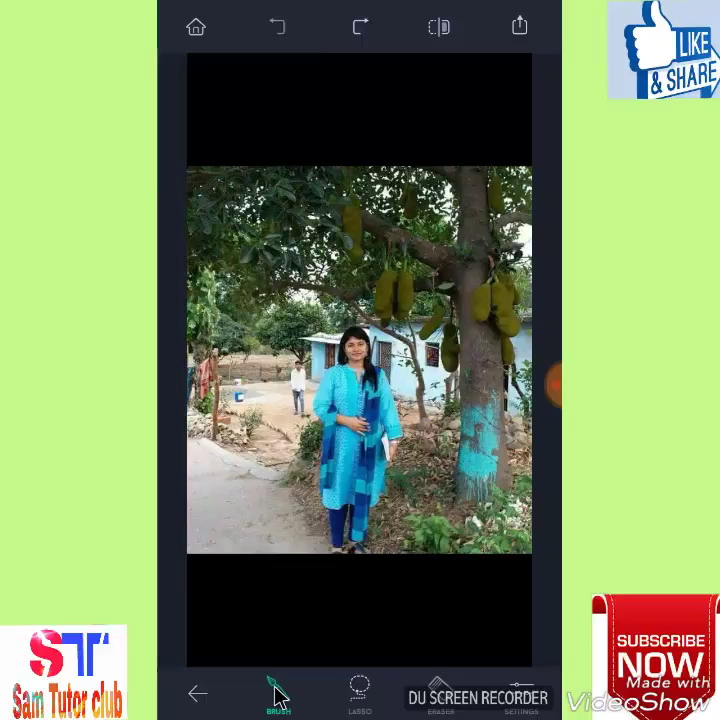
# Repaint the man with Brush, then erase that mask so he stays unmarked
pyautogui.moveTo(295, 360); pyautogui.dragTo(290, 418)
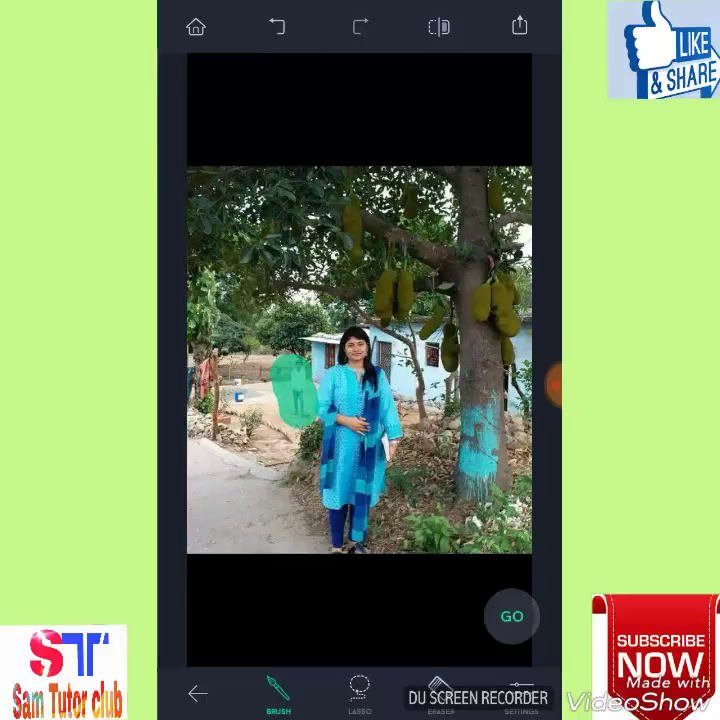
pyautogui.click(440, 690)
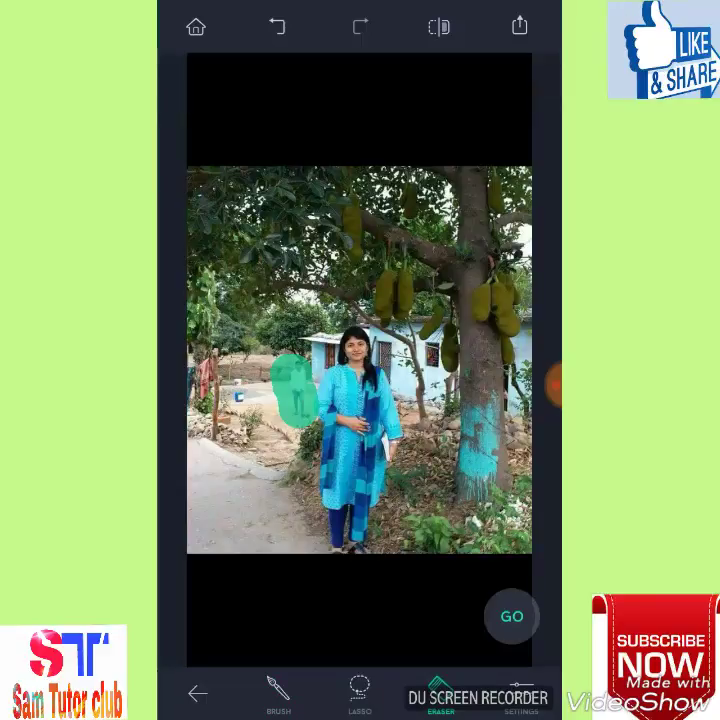
pyautogui.moveTo(280, 365); pyautogui.dragTo(282, 410)
pyautogui.moveTo(288, 348)
pyautogui.mouseDown()
pyautogui.moveTo(298, 366)
pyautogui.moveTo(292, 420)
pyautogui.mouseUp()
pyautogui.click(278, 690)
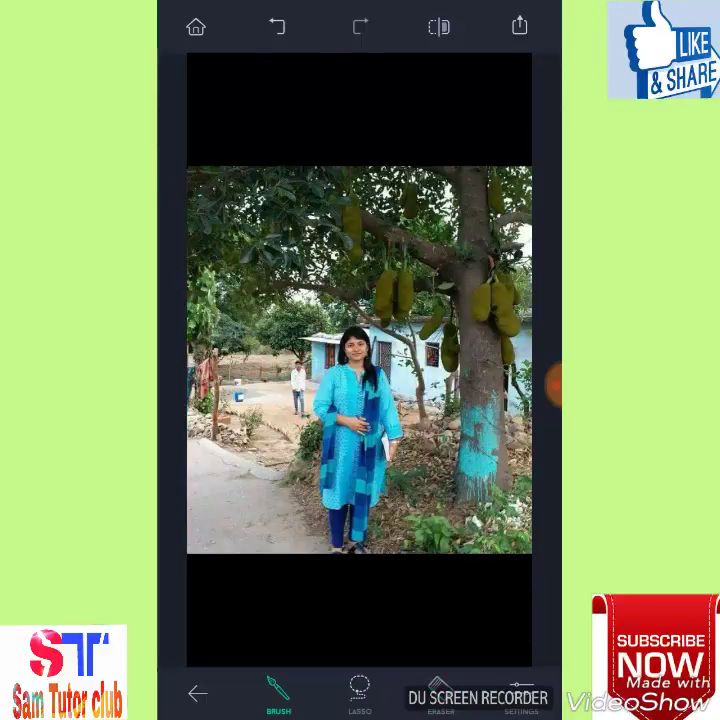
pyautogui.click(357, 680)
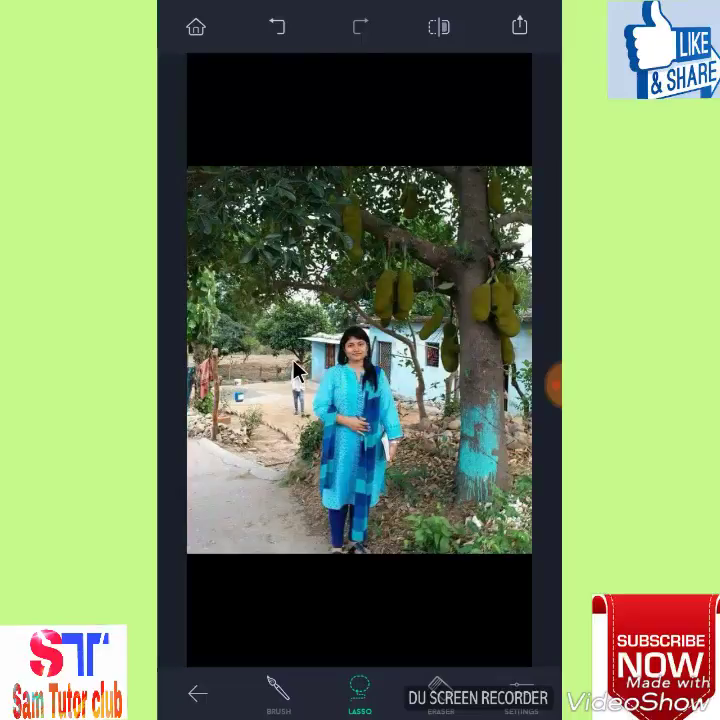
# Lasso the man on the path left of the woman and remove him
pyautogui.moveTo(294, 368)
pyautogui.mouseDown()
pyautogui.moveTo(288, 410)
pyautogui.moveTo(303, 420)
pyautogui.mouseUp()
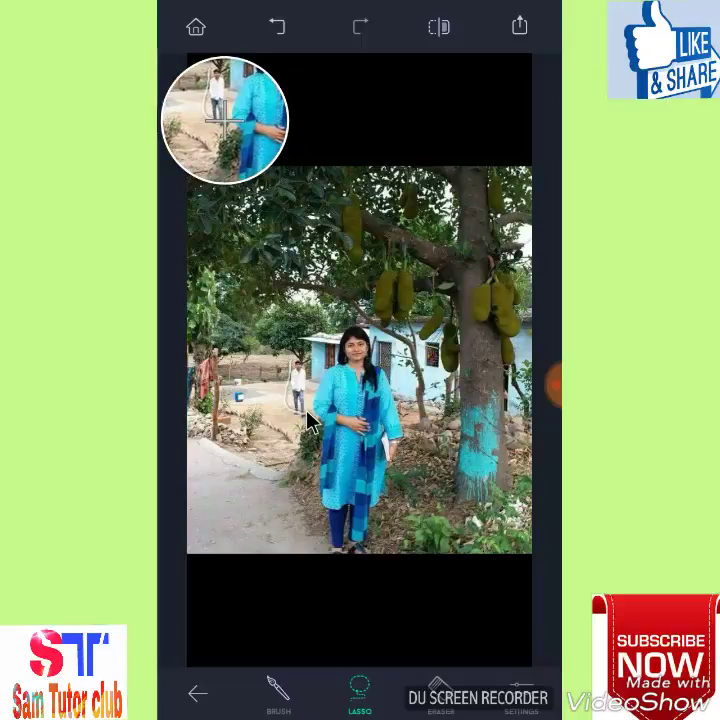
pyautogui.moveTo(303, 420)
pyautogui.mouseDown()
pyautogui.moveTo(308, 380)
pyautogui.moveTo(301, 366)
pyautogui.moveTo(295, 372)
pyautogui.mouseUp()
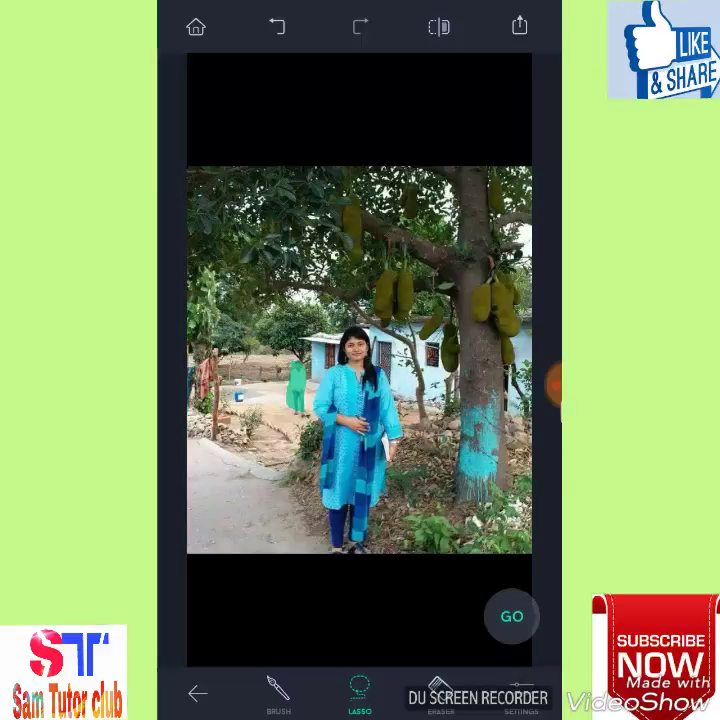
pyautogui.click(511, 622)
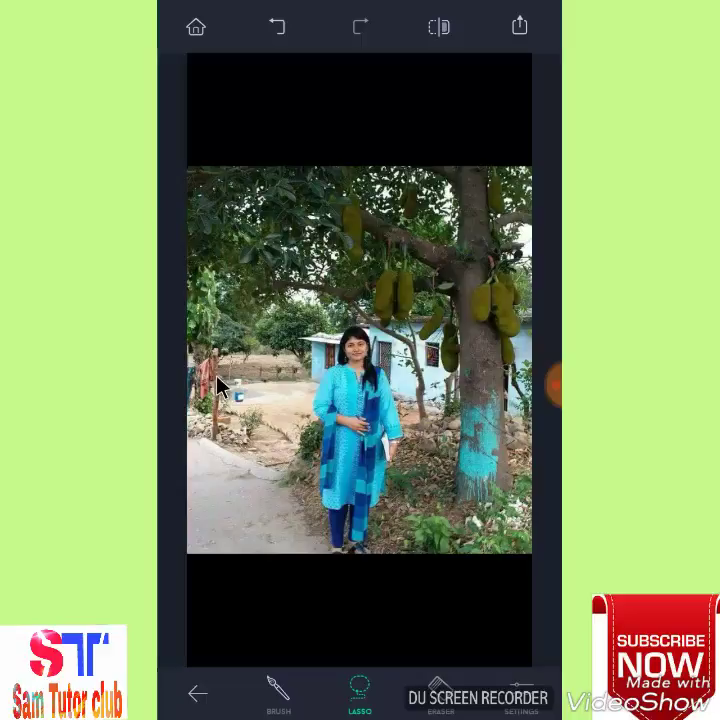
# Brush over the far-left-edge figure, trim its mask with Eraser, and remove it
pyautogui.click(280, 695)
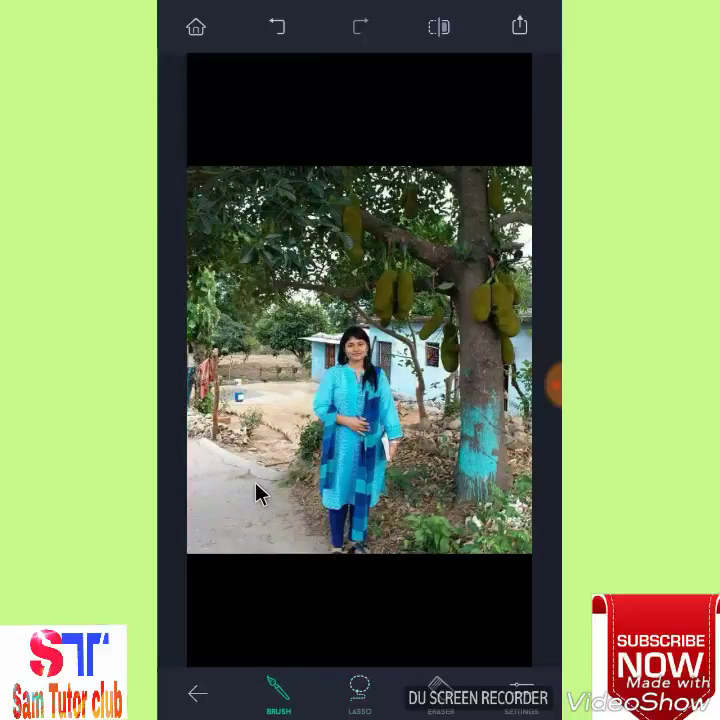
pyautogui.moveTo(205, 350); pyautogui.dragTo(215, 430)
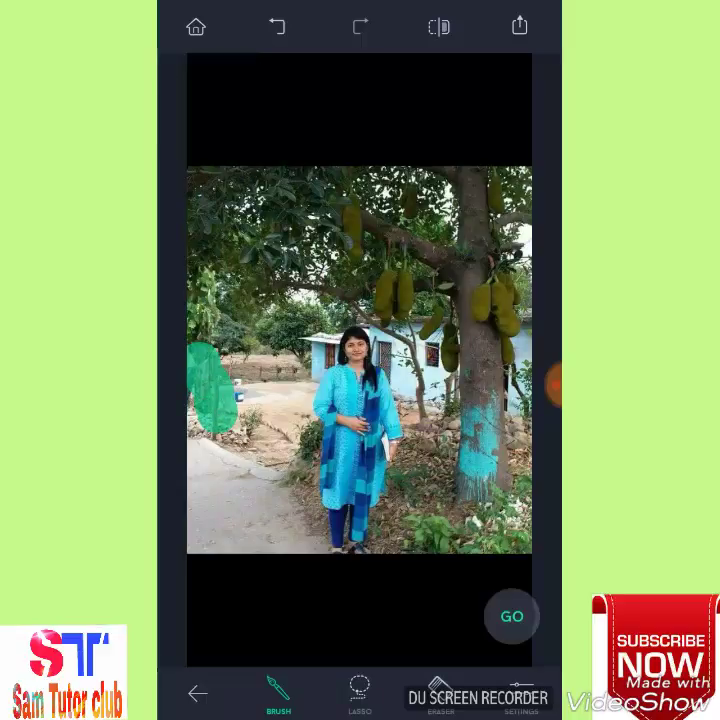
pyautogui.moveTo(238, 340); pyautogui.dragTo(225, 445)
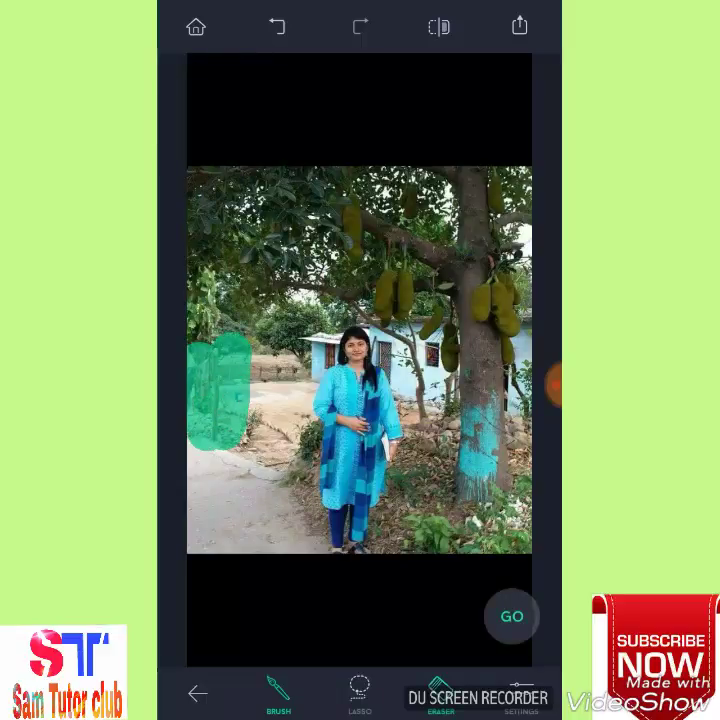
pyautogui.click(440, 690)
pyautogui.moveTo(225, 345)
pyautogui.mouseDown()
pyautogui.moveTo(212, 408)
pyautogui.moveTo(245, 412)
pyautogui.moveTo(215, 355)
pyautogui.mouseUp()
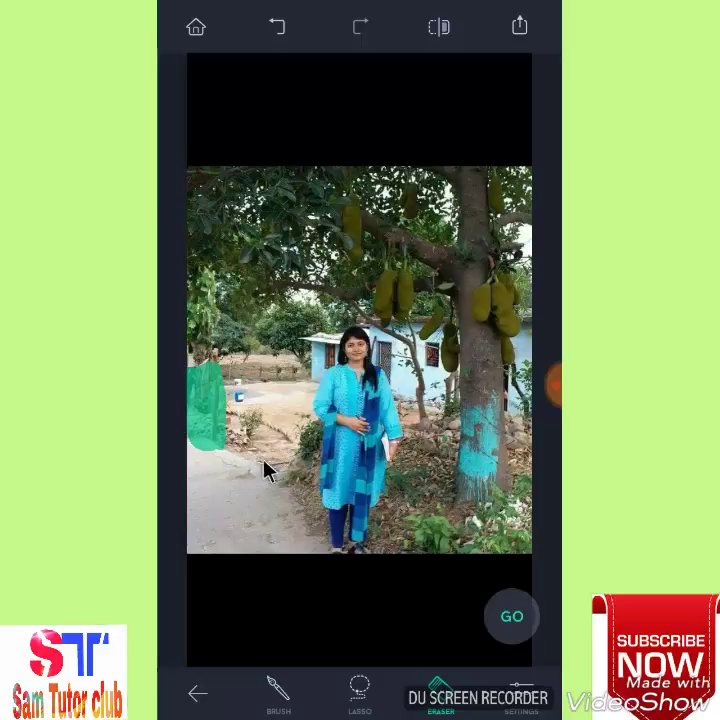
pyautogui.click(519, 626)
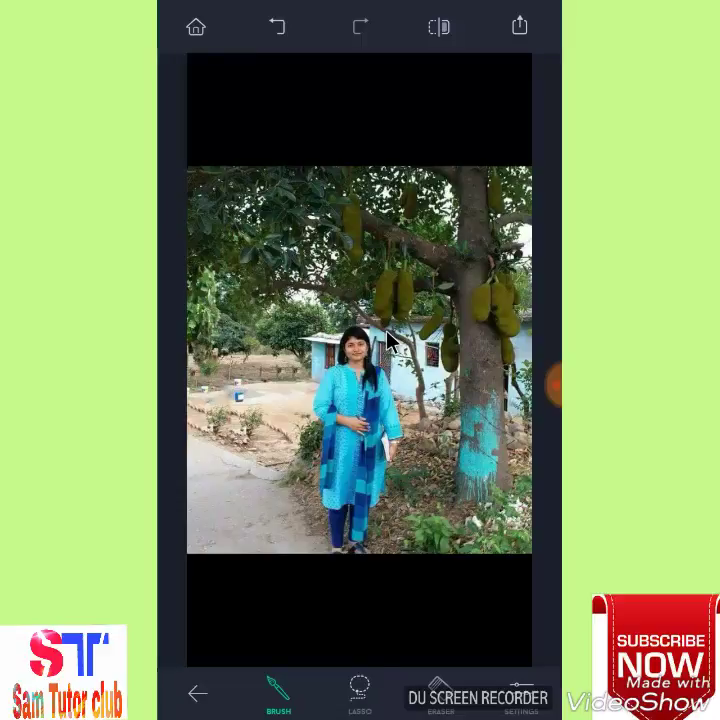
pyautogui.click(440, 690)
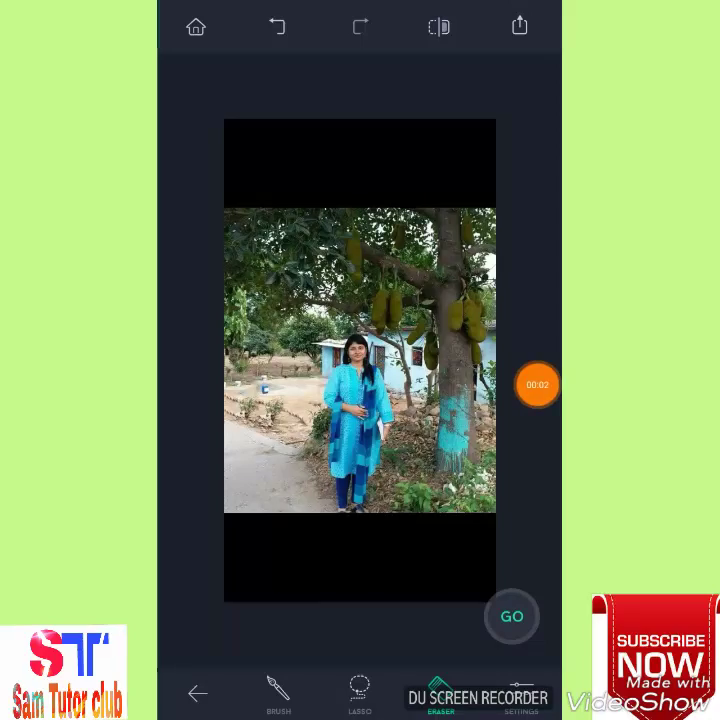
pyautogui.scroll(3, 360, 360)
pyautogui.scroll(1, 360, 360)
pyautogui.scroll(2, 300, 360)
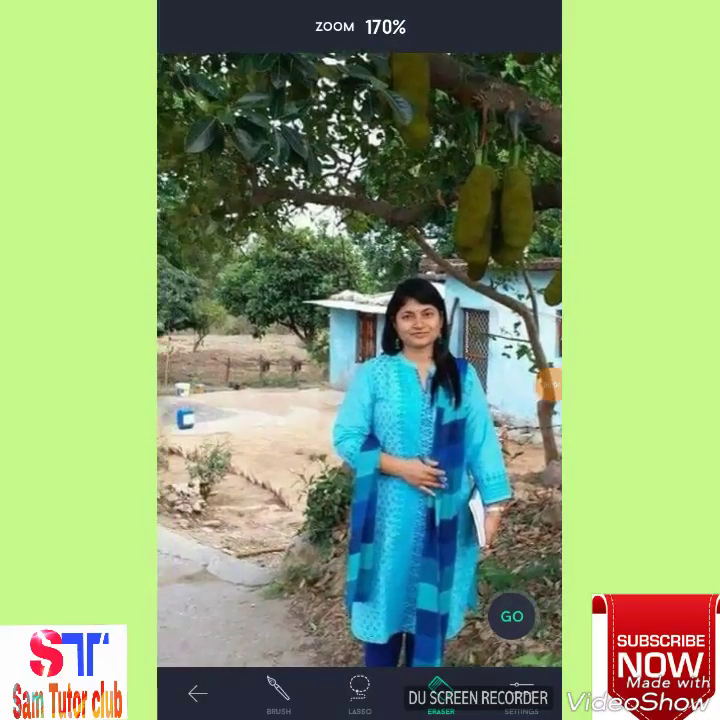
pyautogui.scroll(5, 300, 360)
pyautogui.scroll(1, 300, 360)
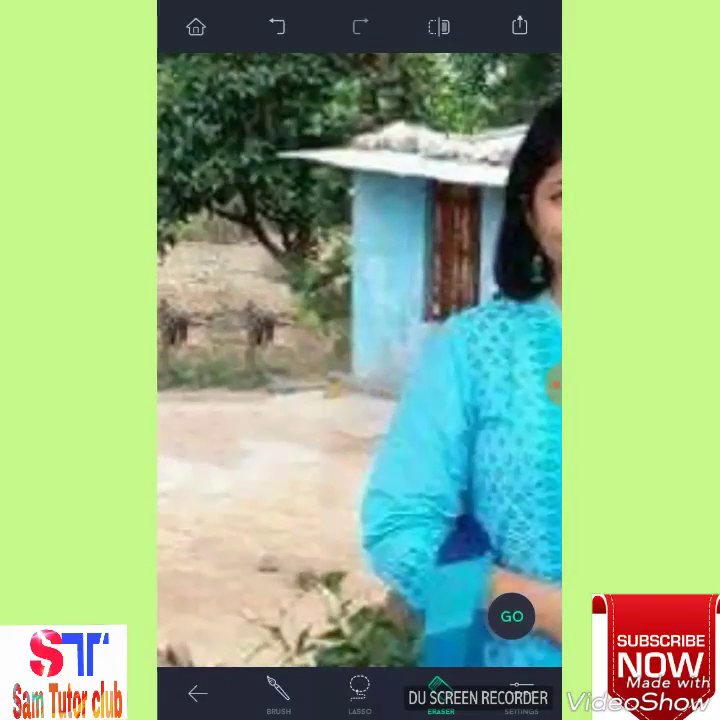
pyautogui.scroll(-1, 360, 360)
pyautogui.scroll(-2, 360, 360)
pyautogui.scroll(-2, 360, 360)
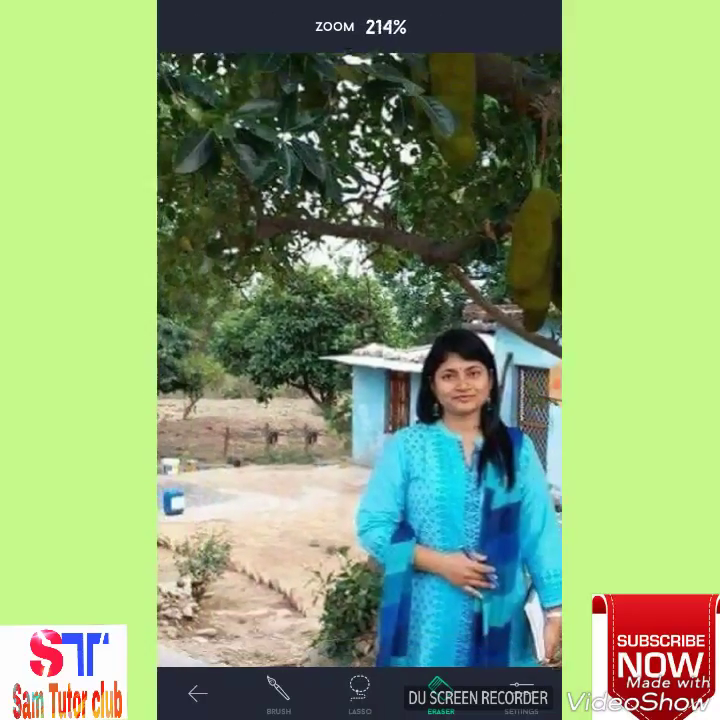
pyautogui.scroll(-1, 360, 360)
pyautogui.scroll(-2, 360, 360)
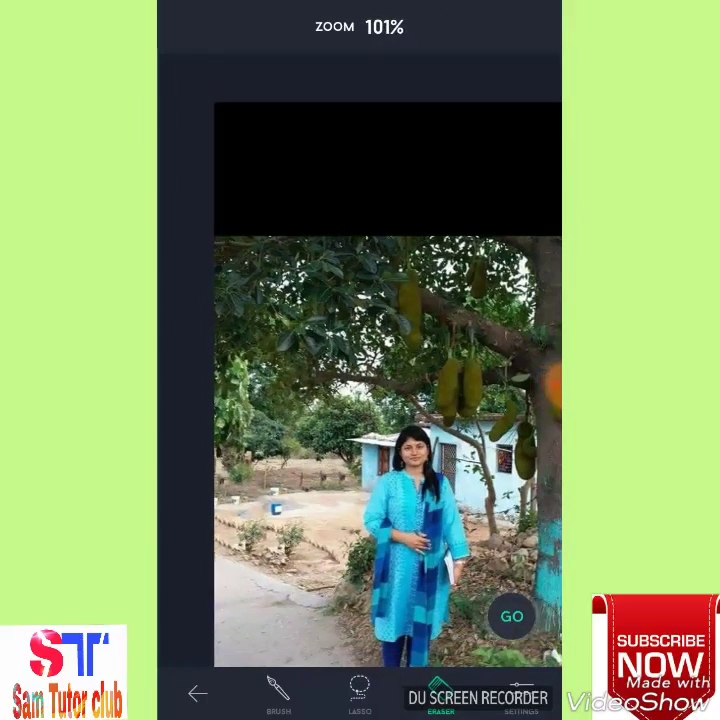
pyautogui.scroll(1, 360, 360)
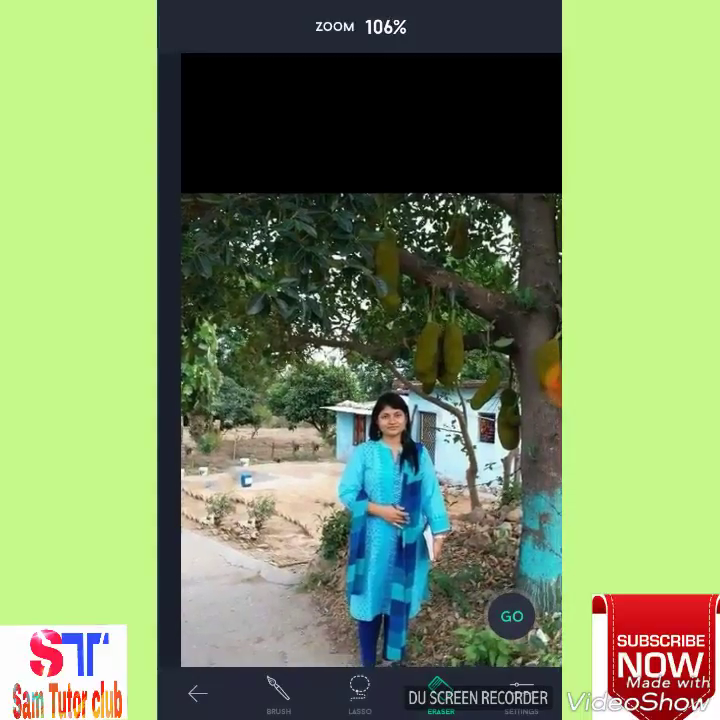
pyautogui.scroll(-2, 360, 360)
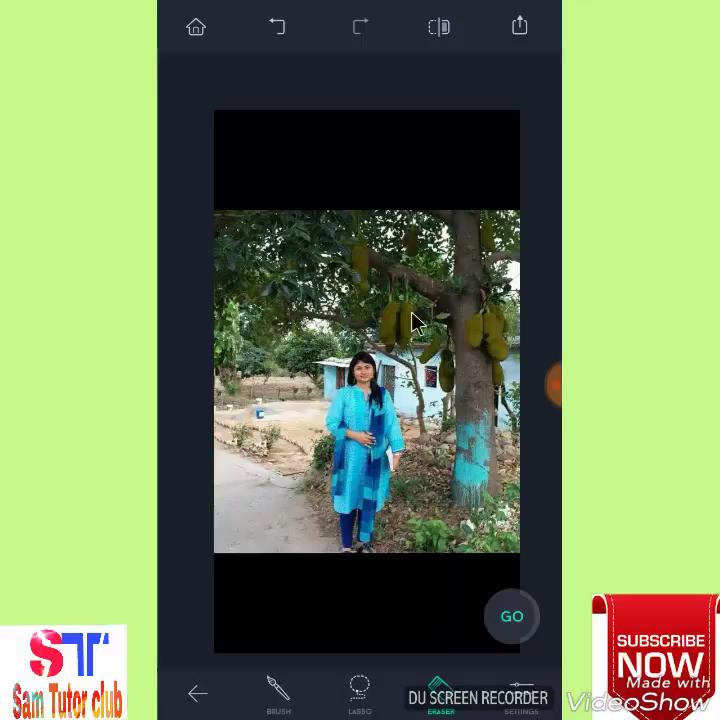
# Export the retouched photo (High-95, 720 x 1280) and save it to the Gallery
pyautogui.click(521, 27)
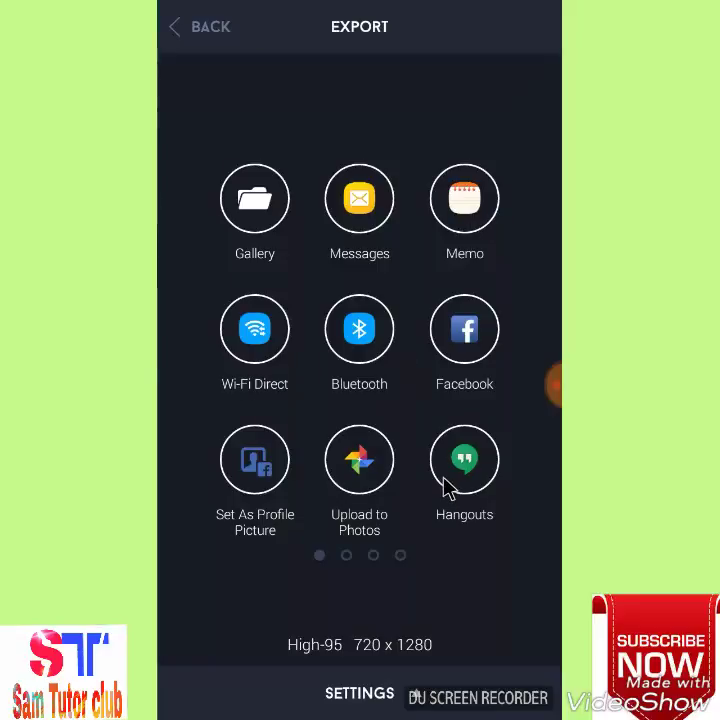
pyautogui.moveTo(447, 487); pyautogui.dragTo(250, 487)
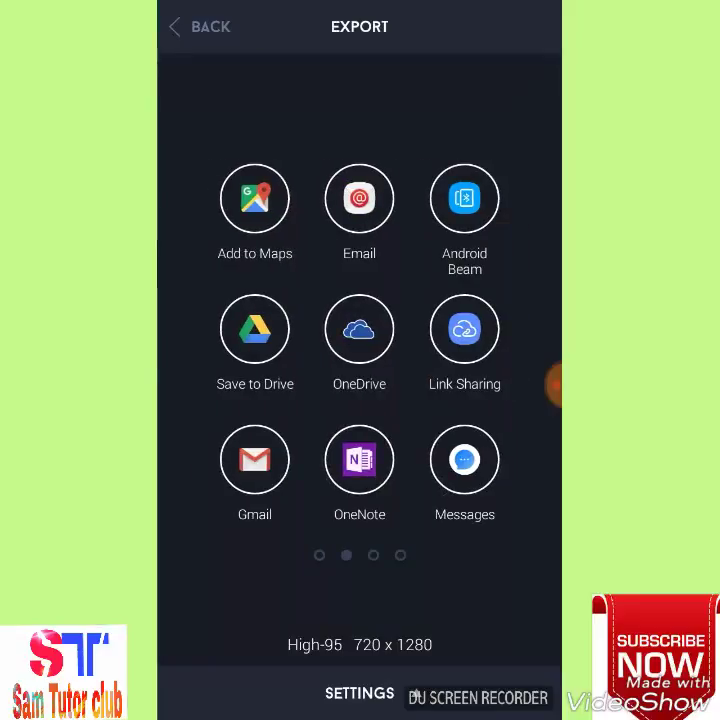
pyautogui.moveTo(447, 487); pyautogui.dragTo(250, 487)
pyautogui.moveTo(447, 487); pyautogui.dragTo(250, 487)
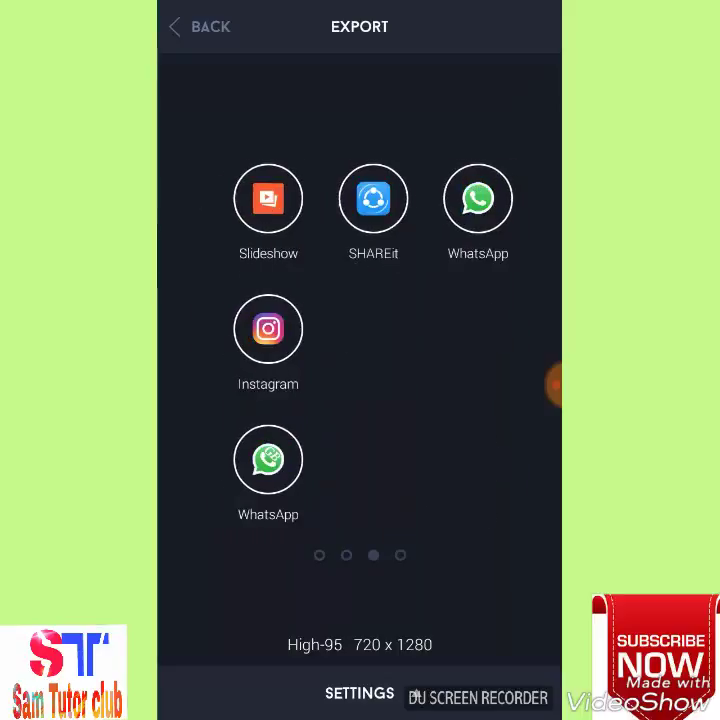
pyautogui.moveTo(447, 487)
pyautogui.mouseDown()
pyautogui.moveTo(250, 487)
pyautogui.moveTo(447, 487)
pyautogui.mouseUp()
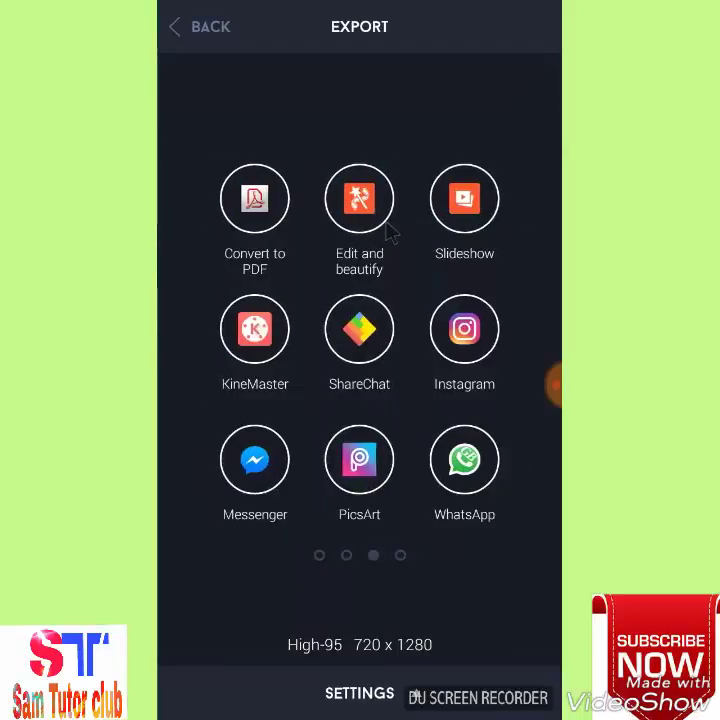
pyautogui.moveTo(250, 487); pyautogui.dragTo(447, 487)
pyautogui.moveTo(200, 228); pyautogui.dragTo(380, 228)
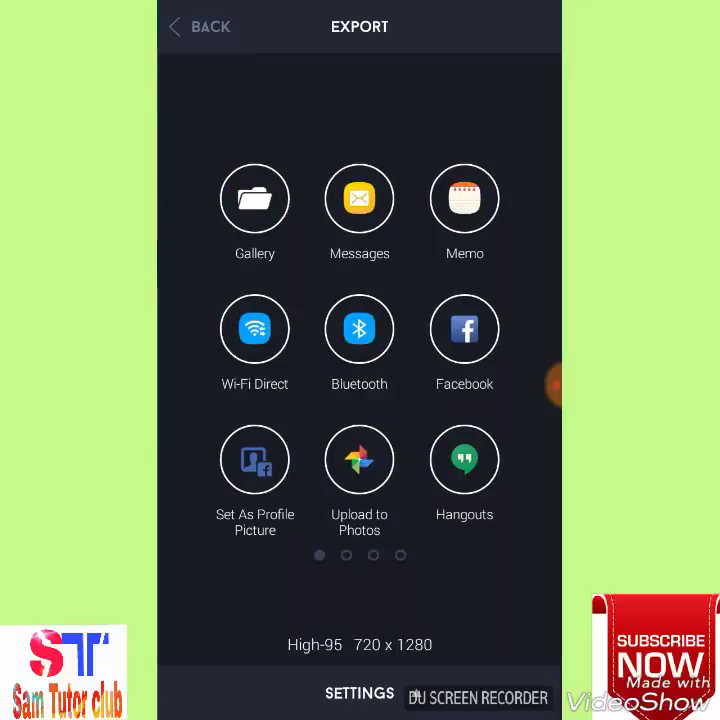
pyautogui.click(279, 212)
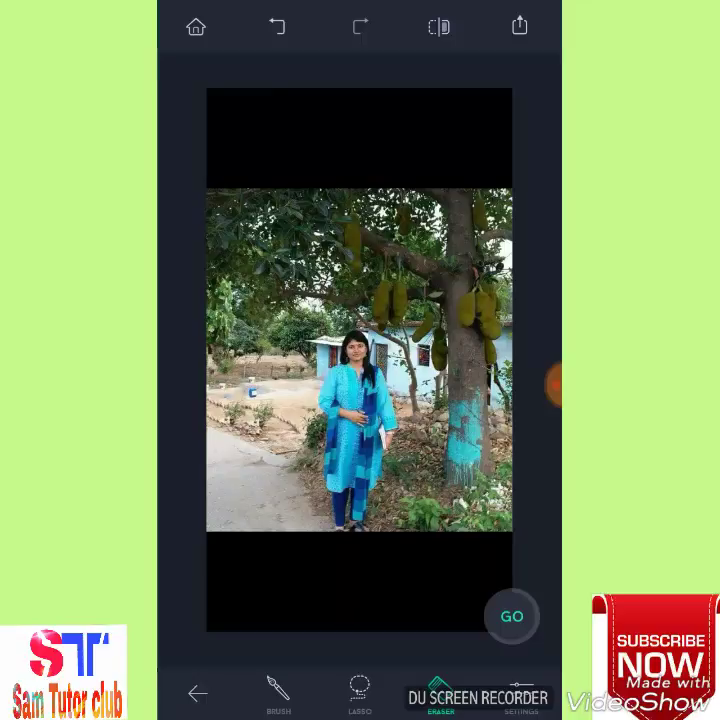
# Leave the object-removal tool for the main toolbar showing Object Removal and Quick Repair
pyautogui.click(511, 616)
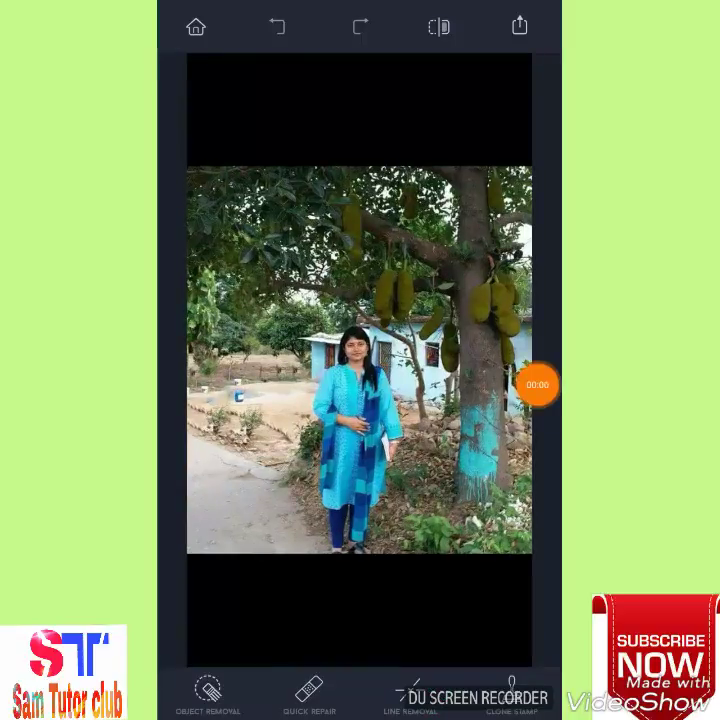